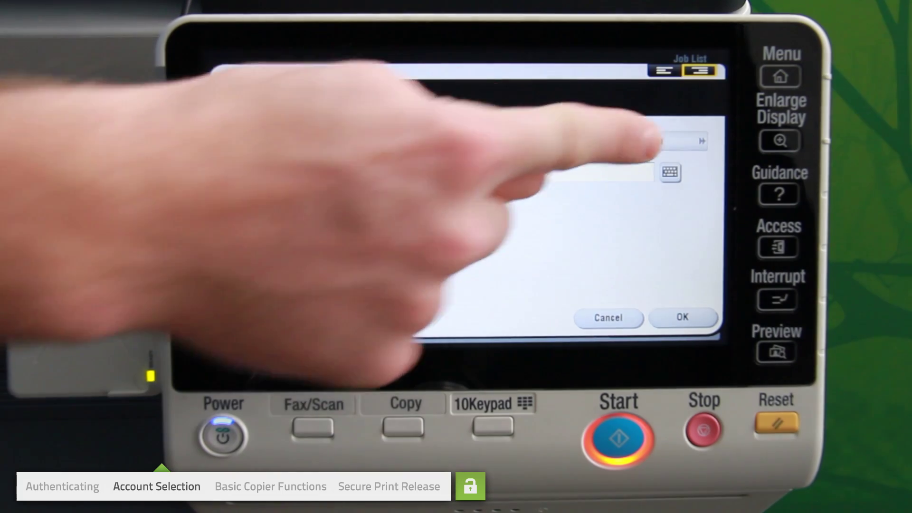
Charge the session to My Personal Account and complete login, showing $7.20 credit and 4 pending jobs
{"action": "left_click", "coordinate": [652, 139]}
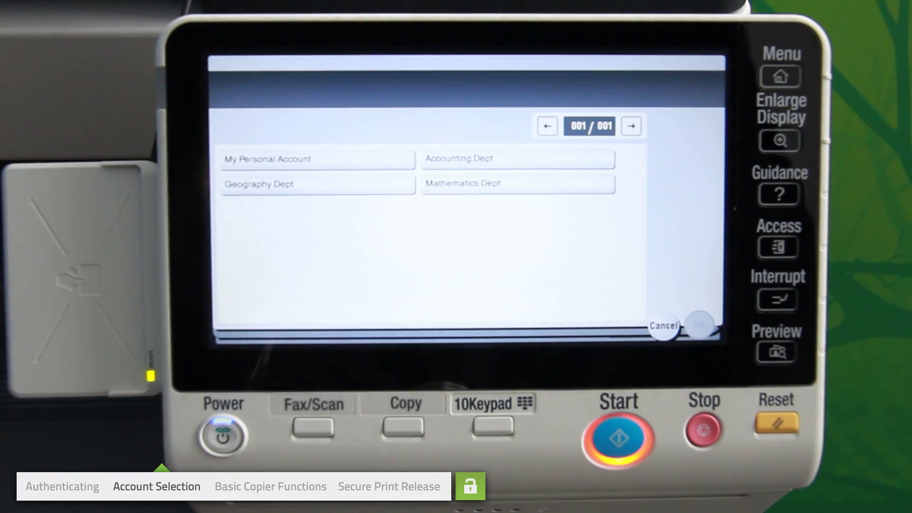
{"action": "left_click", "coordinate": [285, 159]}
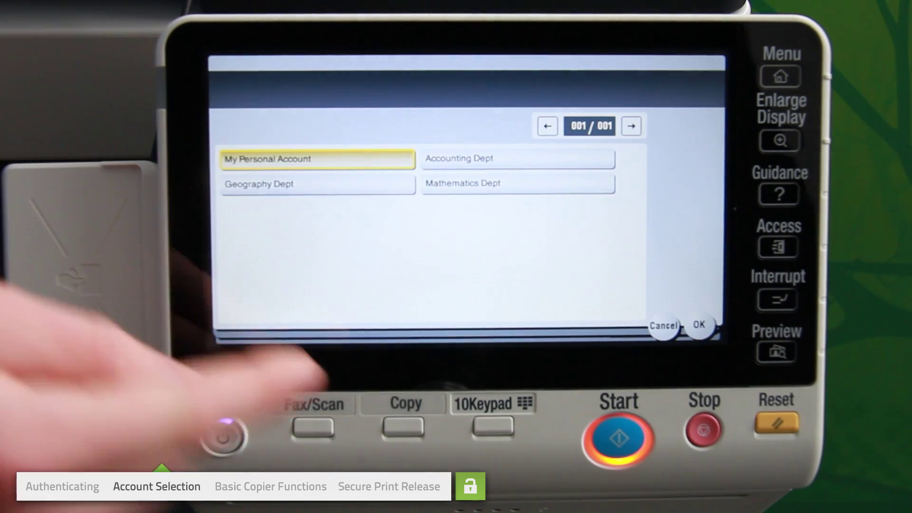
{"action": "left_click", "coordinate": [709, 320]}
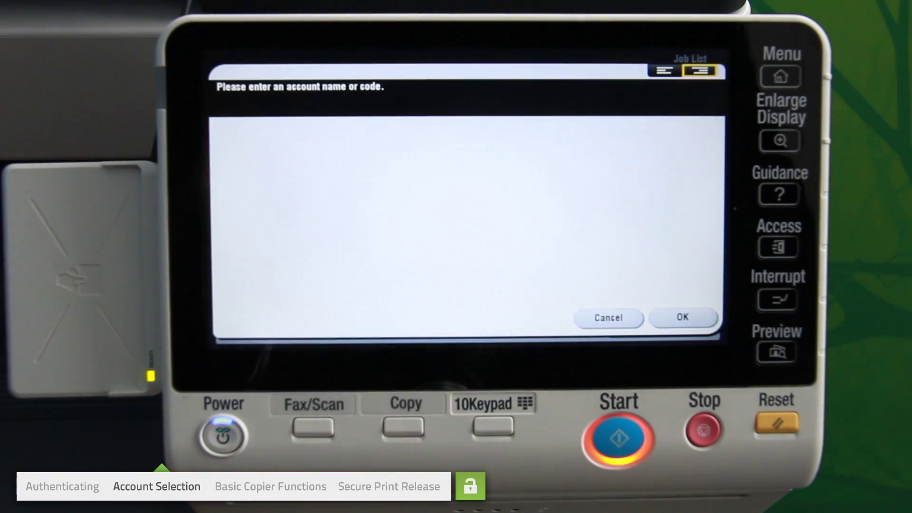
{"action": "left_click", "coordinate": [682, 317]}
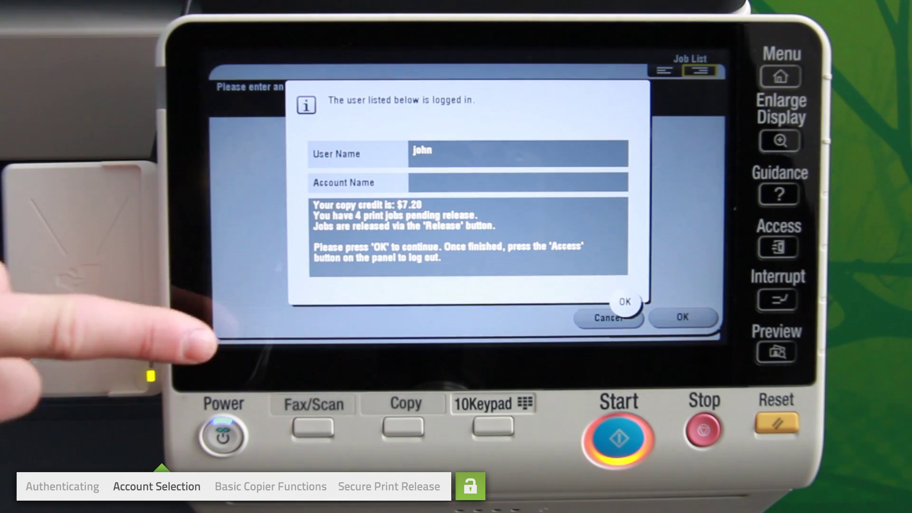
{"action": "left_click", "coordinate": [683, 318]}
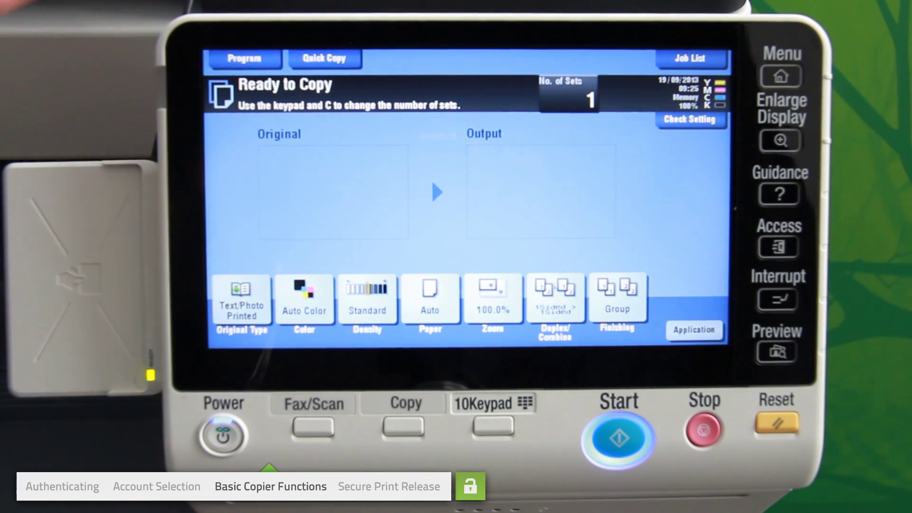
Return to the main menu and open the Release Station list of four held $0.10 Word jobs
{"action": "left_click", "coordinate": [781, 75]}
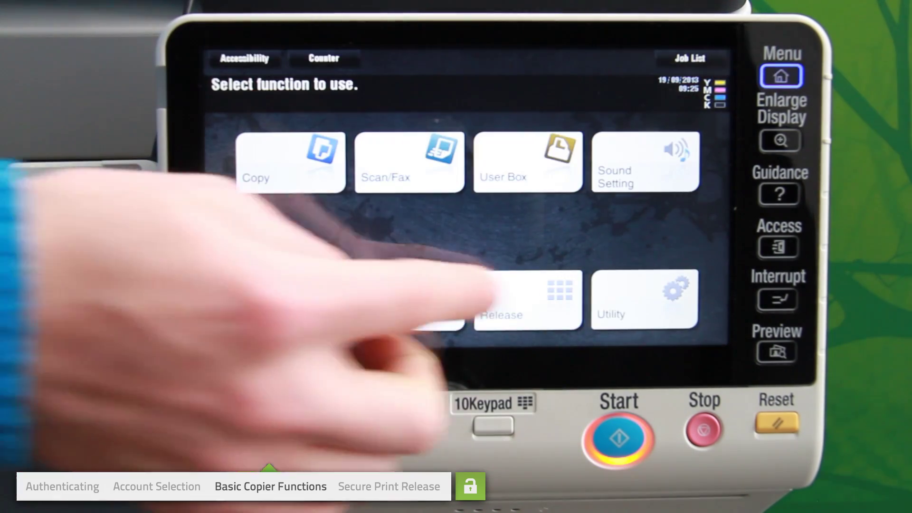
{"action": "left_click", "coordinate": [528, 300]}
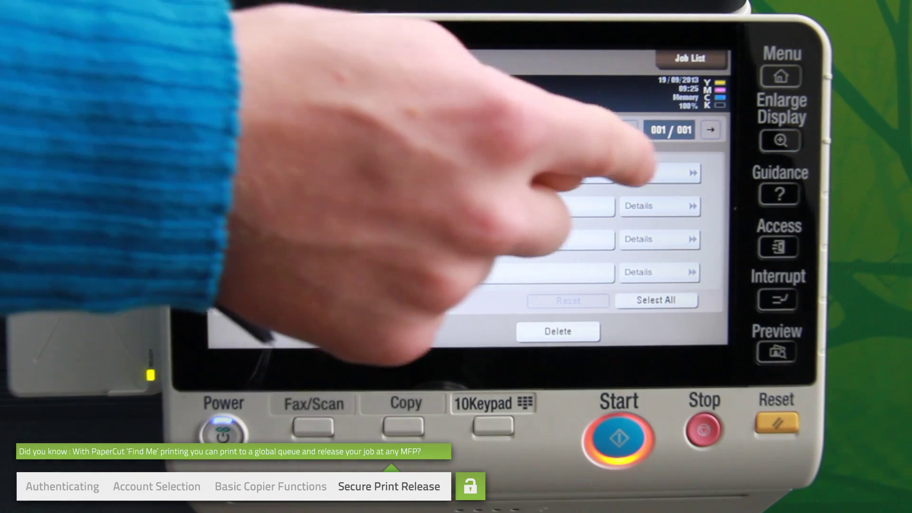
Check the Pythagoras Theorem job's details, release that job, and log out to the card-login screen
{"action": "left_click", "coordinate": [585, 172]}
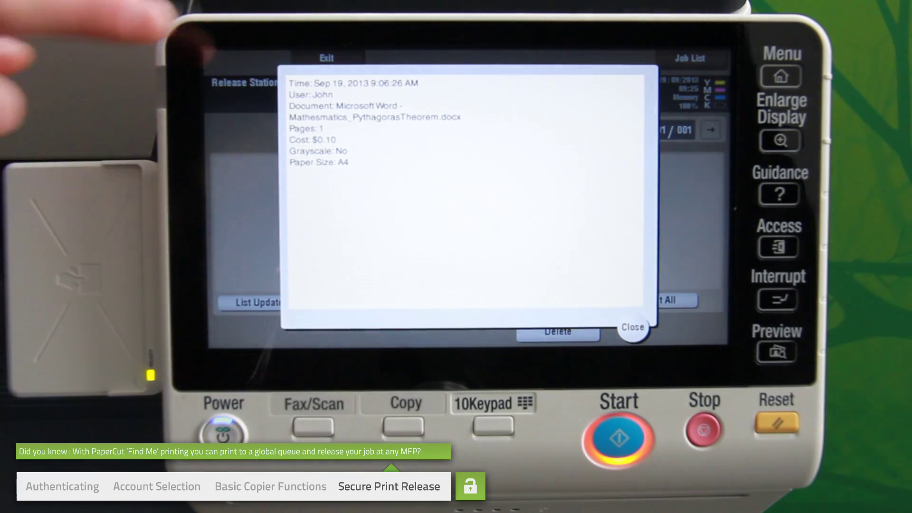
{"action": "left_click", "coordinate": [633, 327]}
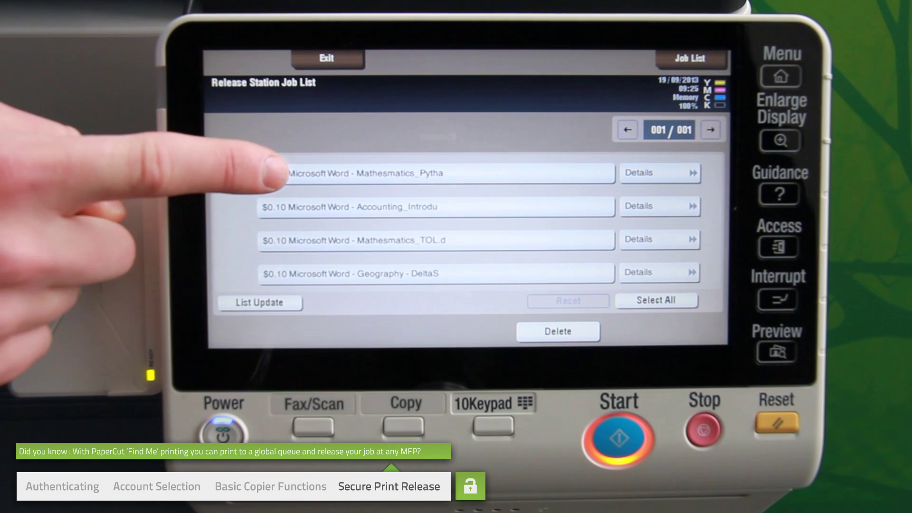
{"action": "left_click", "coordinate": [619, 438]}
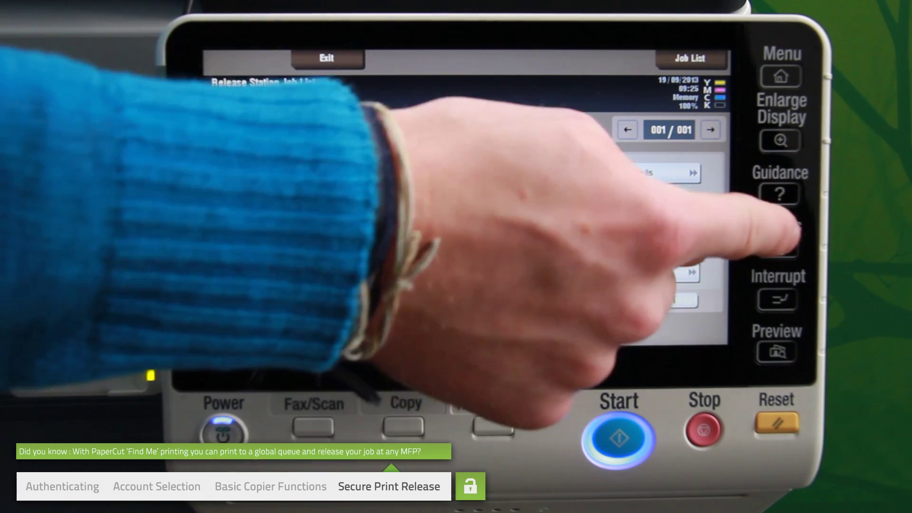
{"action": "left_click", "coordinate": [779, 247]}
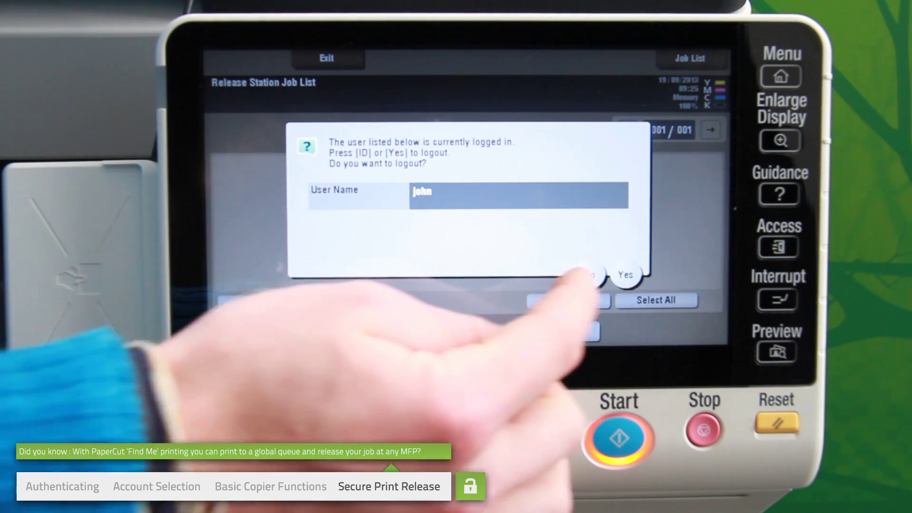
{"action": "left_click", "coordinate": [626, 275]}
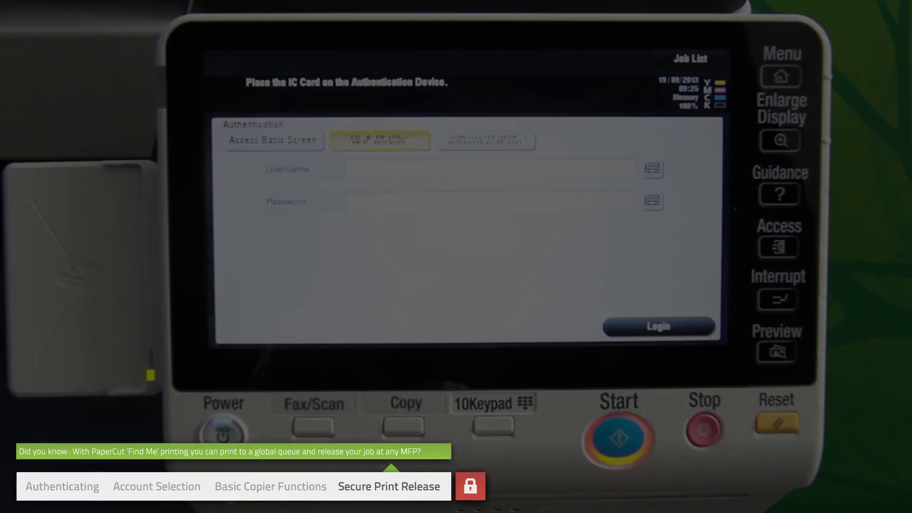